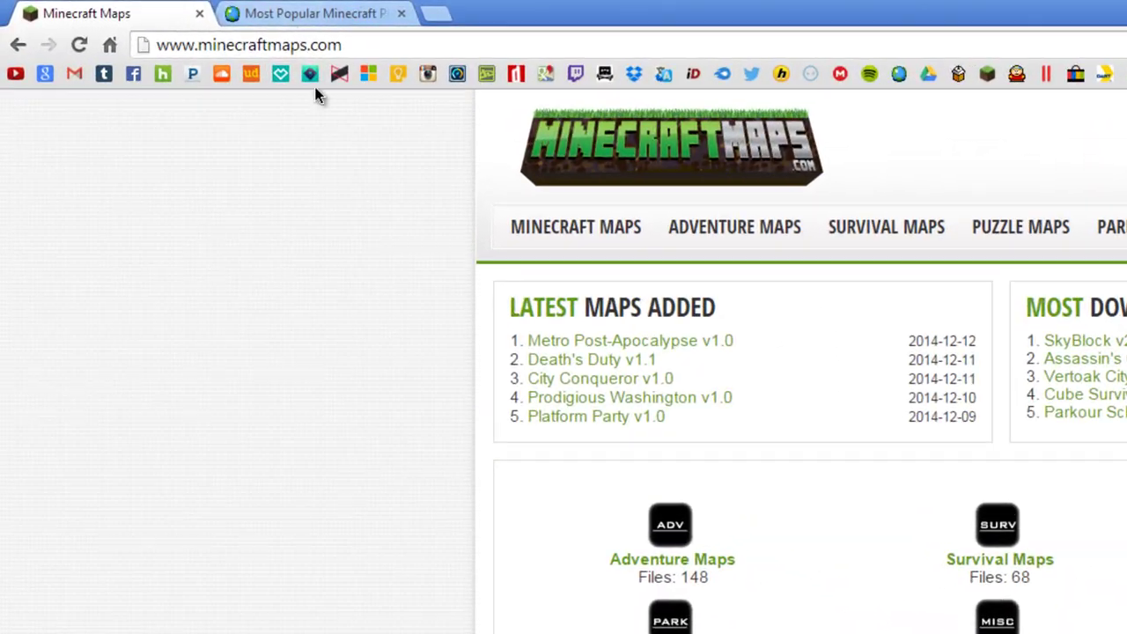
Look at the popular projects on Planet Minecraft and check the Minecraft version listed for Metro Post-Apocalypse among the Minecraft Maps adventure maps
{"action": "left_click", "coordinate": [314, 11]}
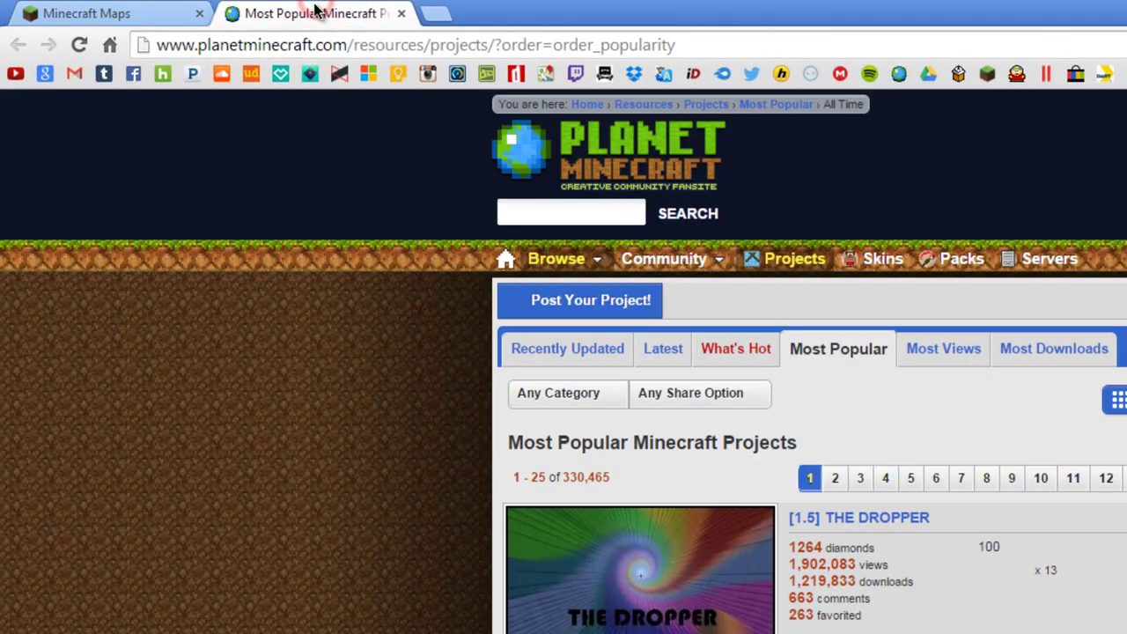
{"action": "left_click", "coordinate": [131, 11]}
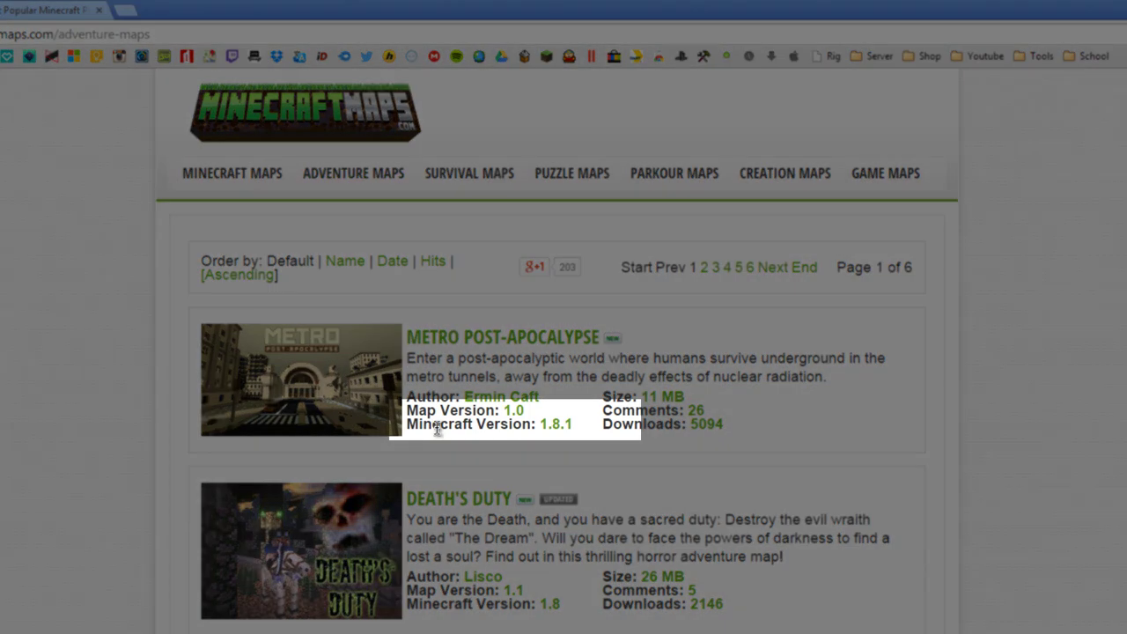
{"action": "left_click_drag", "start_coordinate": [408, 425], "coordinate": [572, 427]}
{"action": "left_click", "coordinate": [573, 427]}
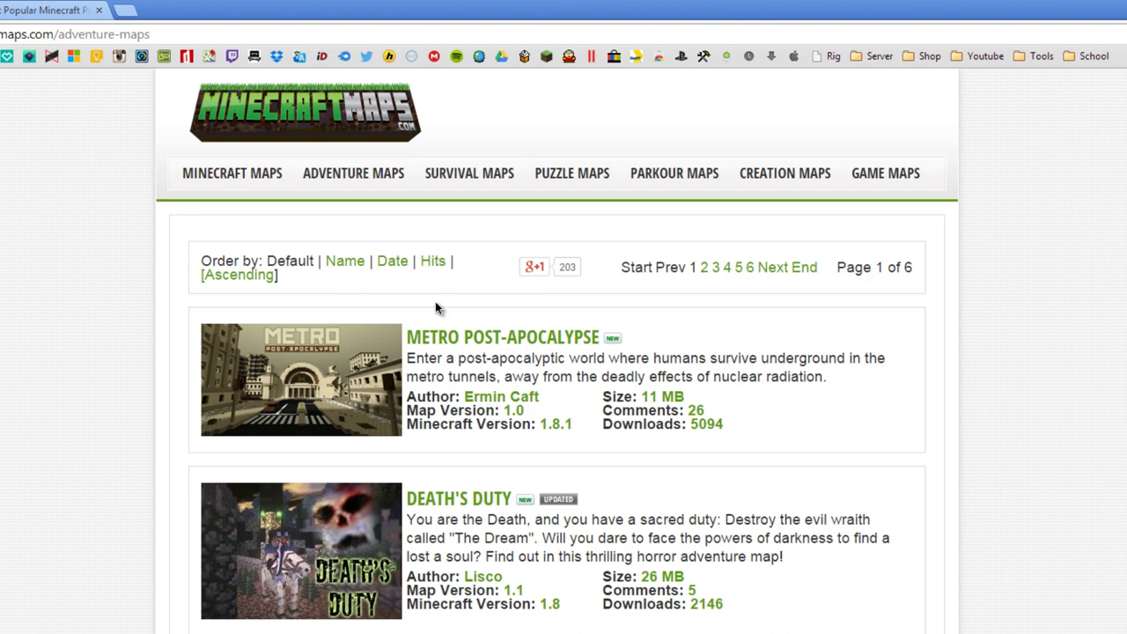
Open the Metro Post-Apocalypse map page and read through its description and included texture pack information
{"action": "left_click", "coordinate": [517, 336]}
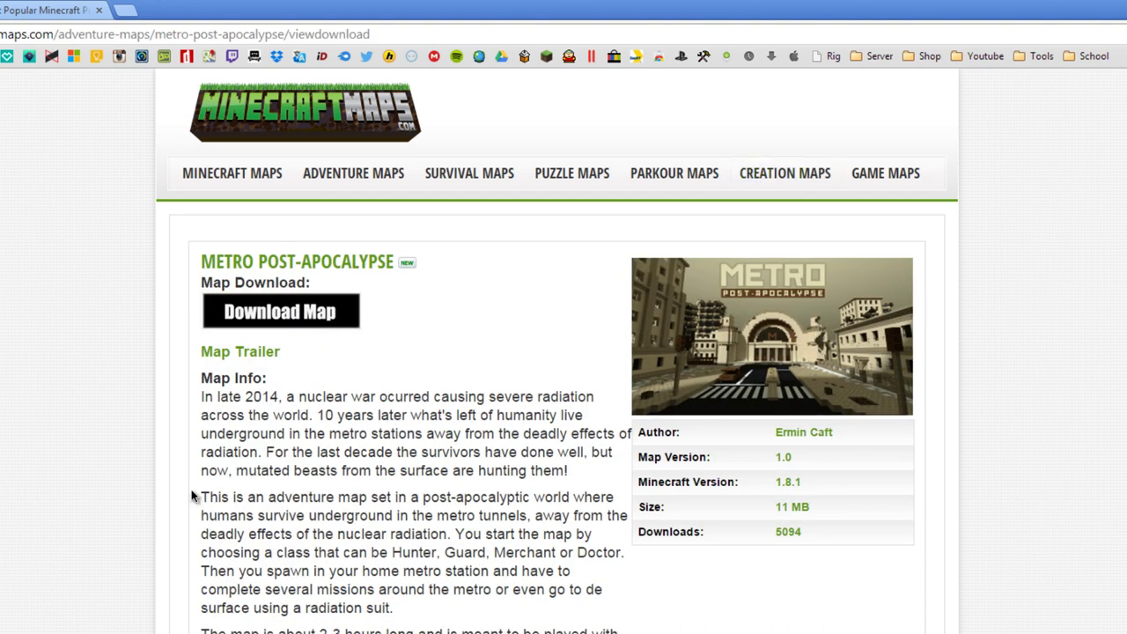
{"action": "scroll", "coordinate": [557, 353], "scroll_direction": "down", "scroll_amount": 2}
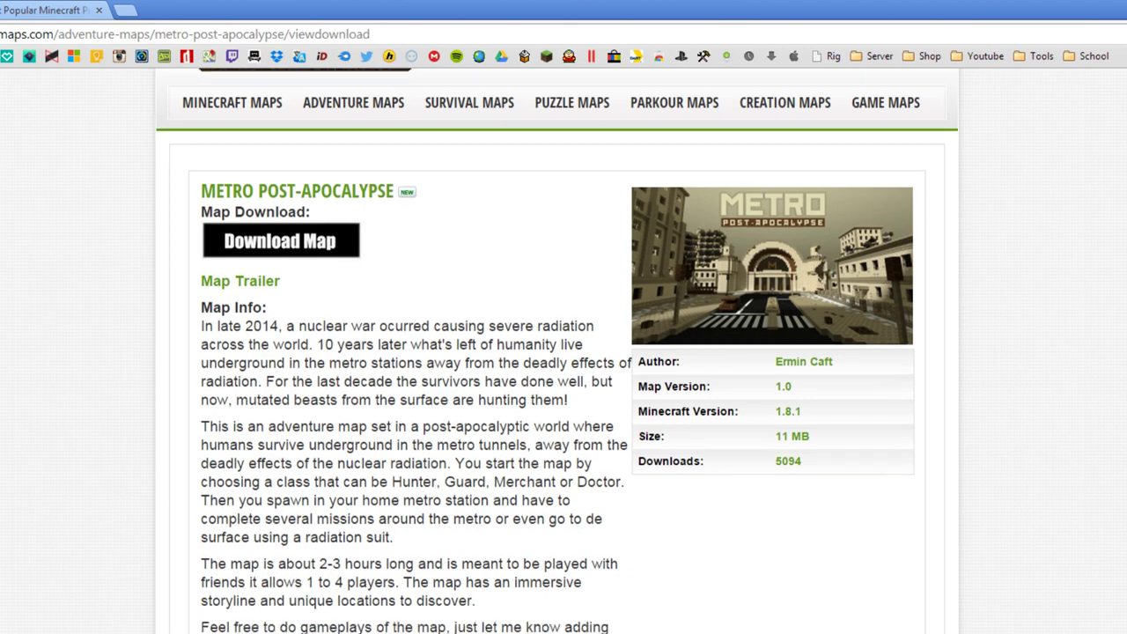
{"action": "scroll", "coordinate": [490, 537], "scroll_direction": "down", "scroll_amount": 2}
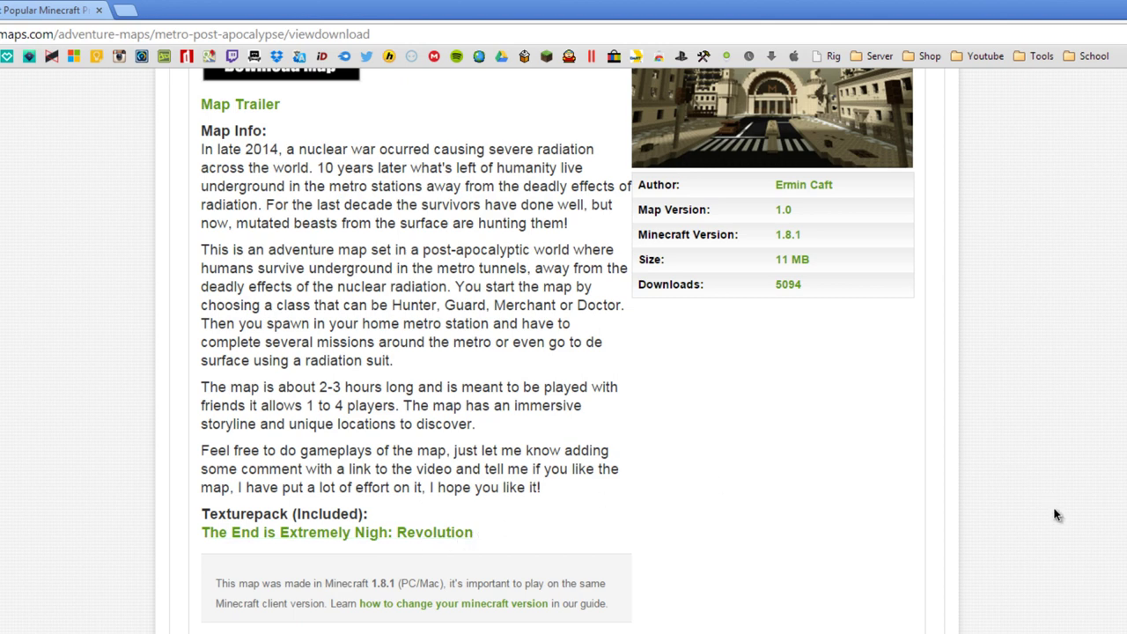
{"action": "scroll", "coordinate": [350, 556], "scroll_direction": "up", "scroll_amount": 1}
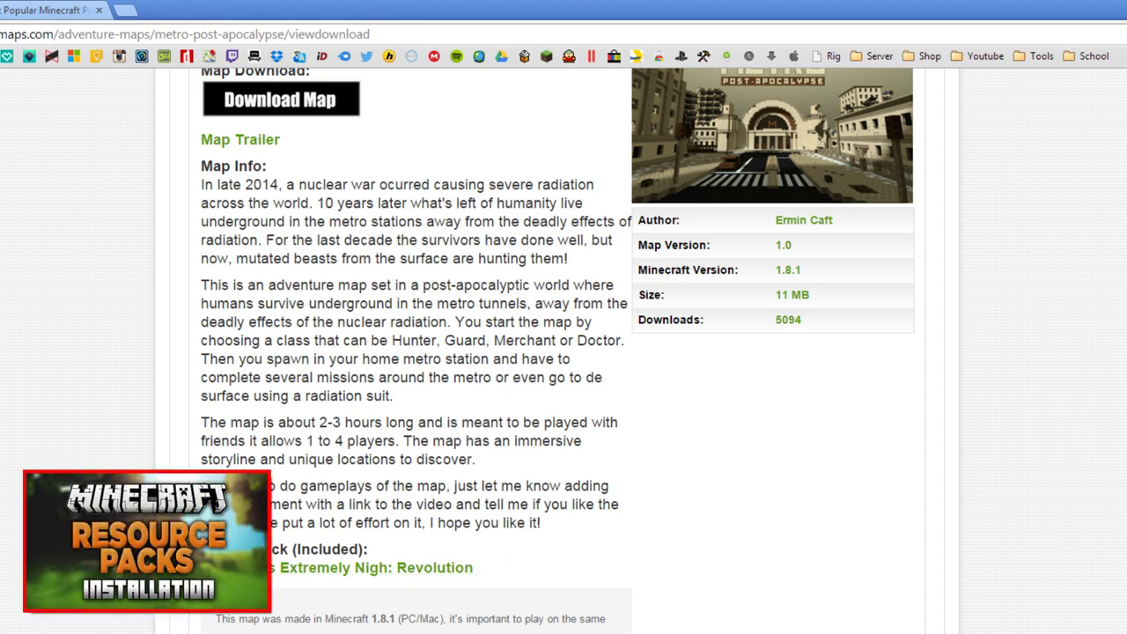
{"action": "scroll", "coordinate": [563, 352], "scroll_direction": "up", "scroll_amount": 3}
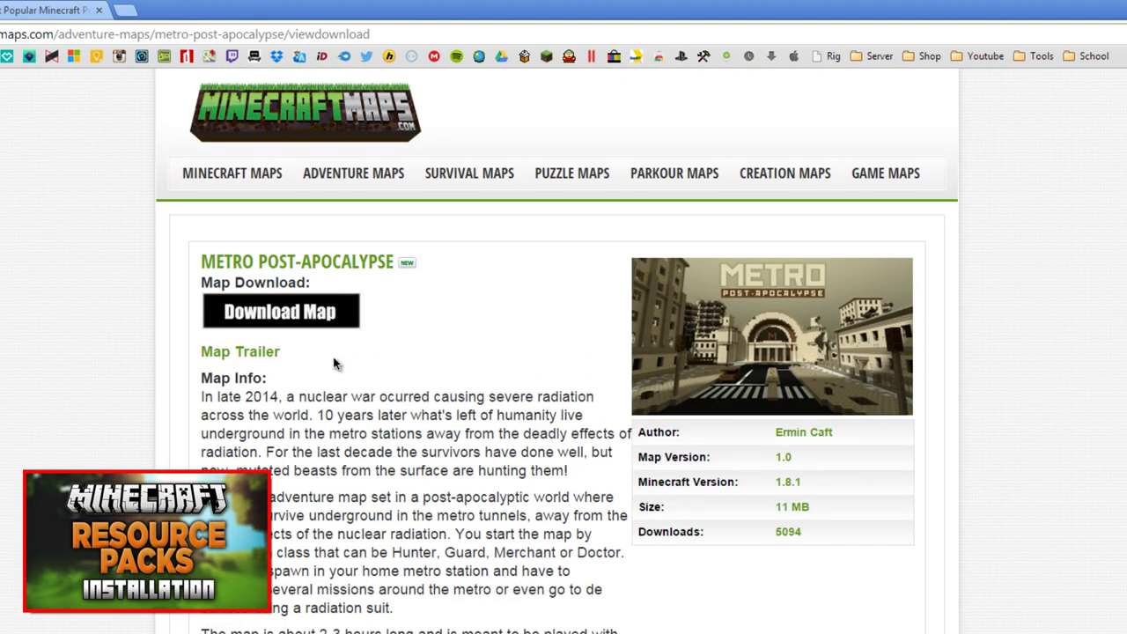
Download MetroPostApocalypseMapAndTexturepack.zip from the map page and save it to the desktop
{"action": "left_click", "coordinate": [328, 319]}
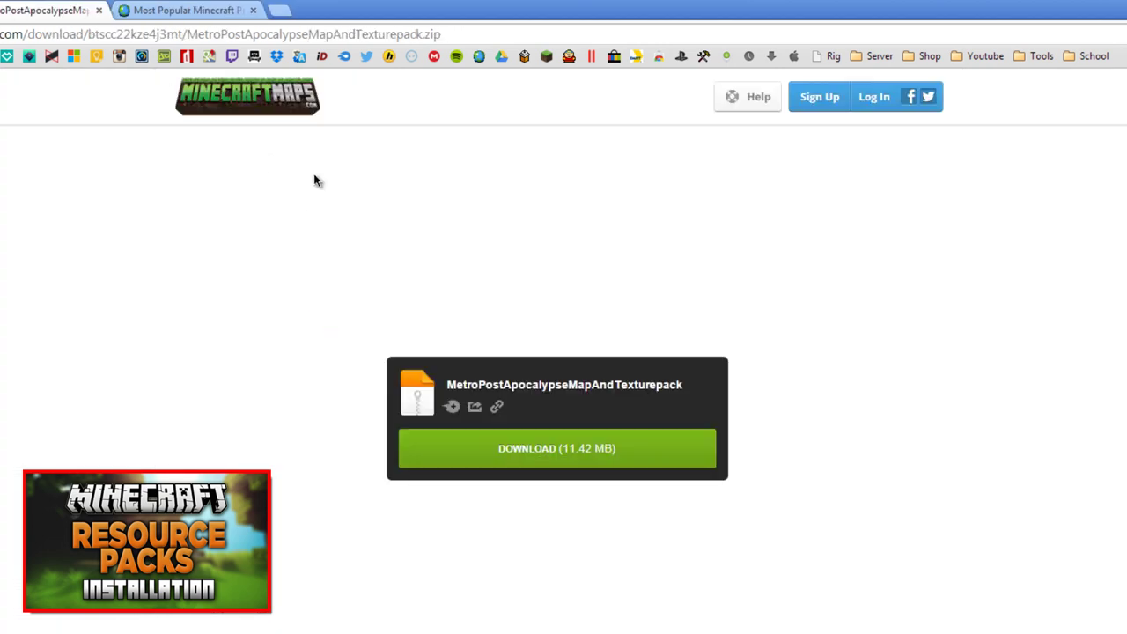
{"action": "left_click", "coordinate": [597, 454]}
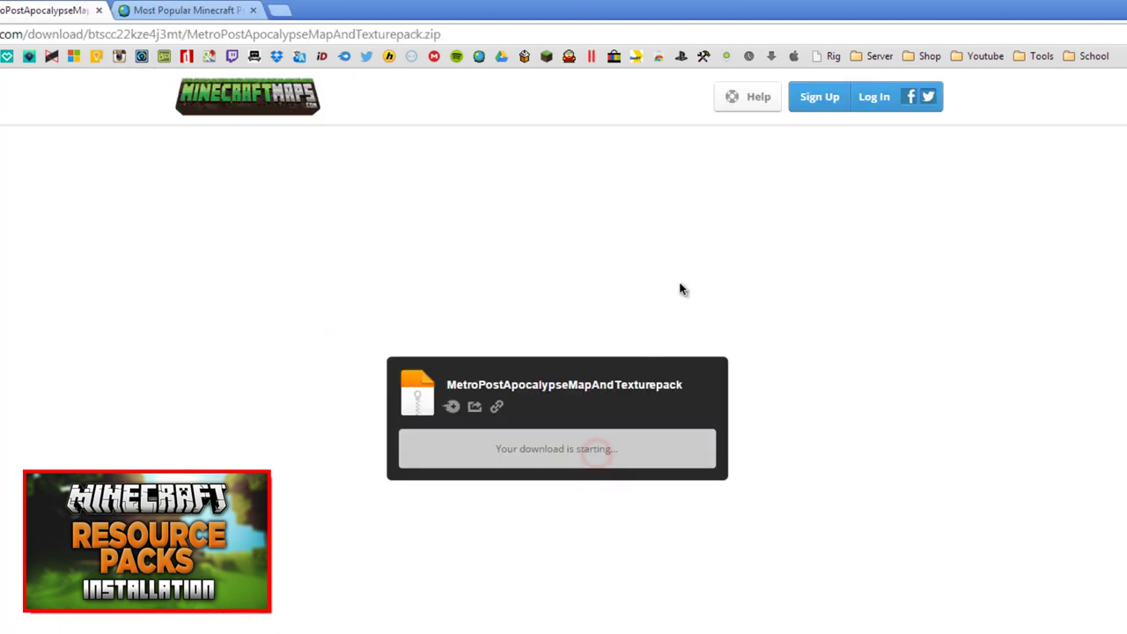
{"action": "left_click", "coordinate": [442, 541]}
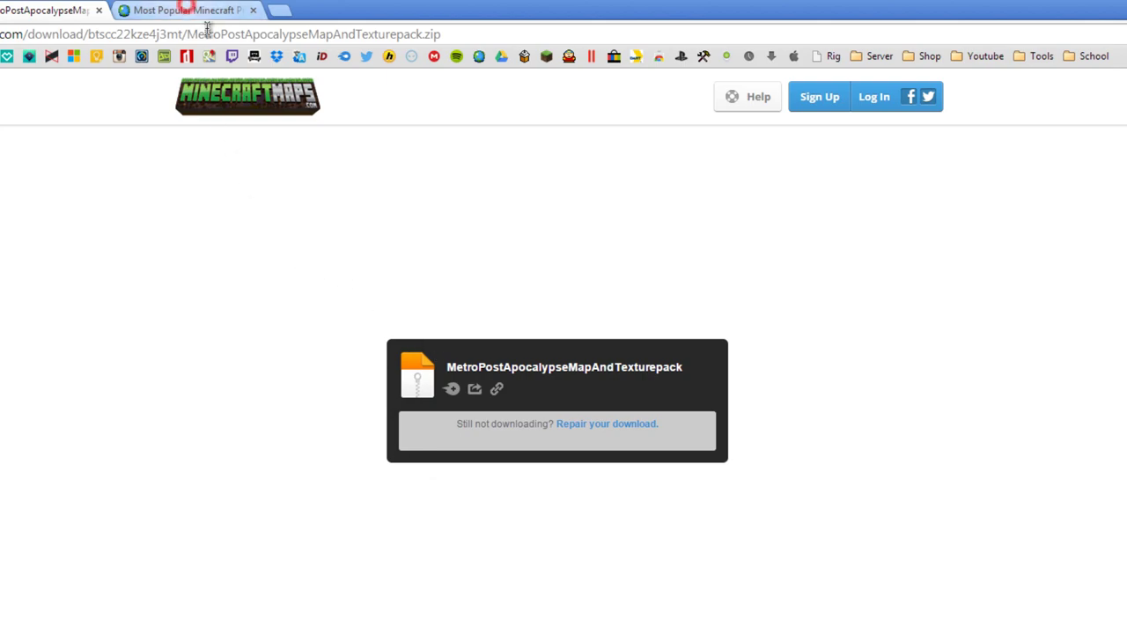
Switch to the Planet Minecraft projects page and look over its sorting, category and share options
{"action": "left_click", "coordinate": [187, 10]}
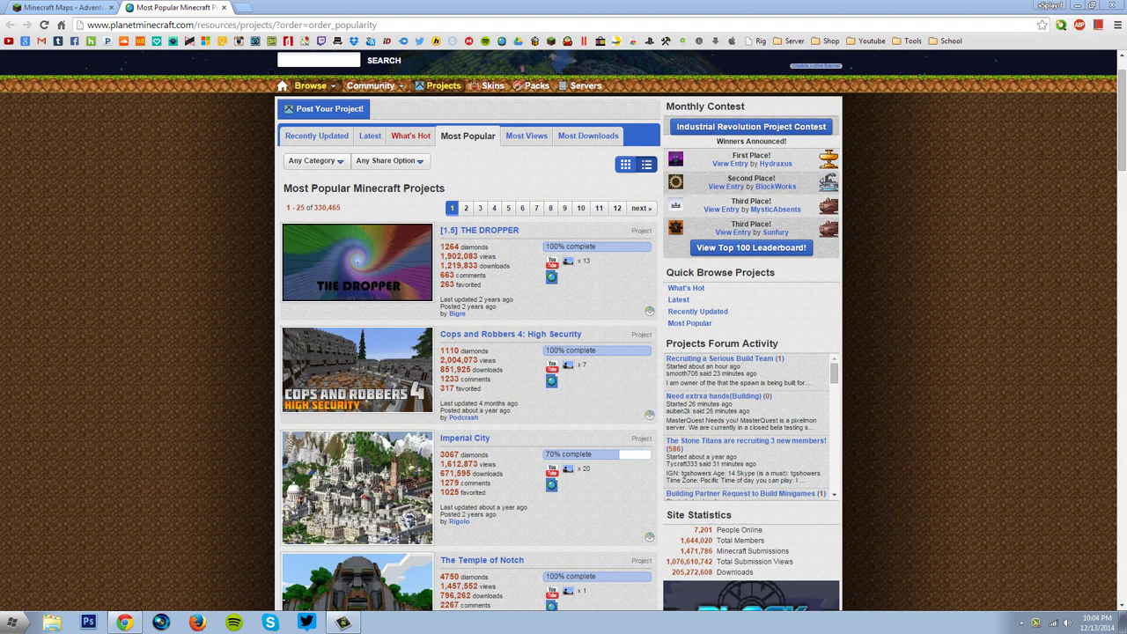
{"action": "scroll", "coordinate": [1111, 154], "scroll_direction": "up", "scroll_amount": 1}
{"action": "right_click", "coordinate": [1111, 152]}
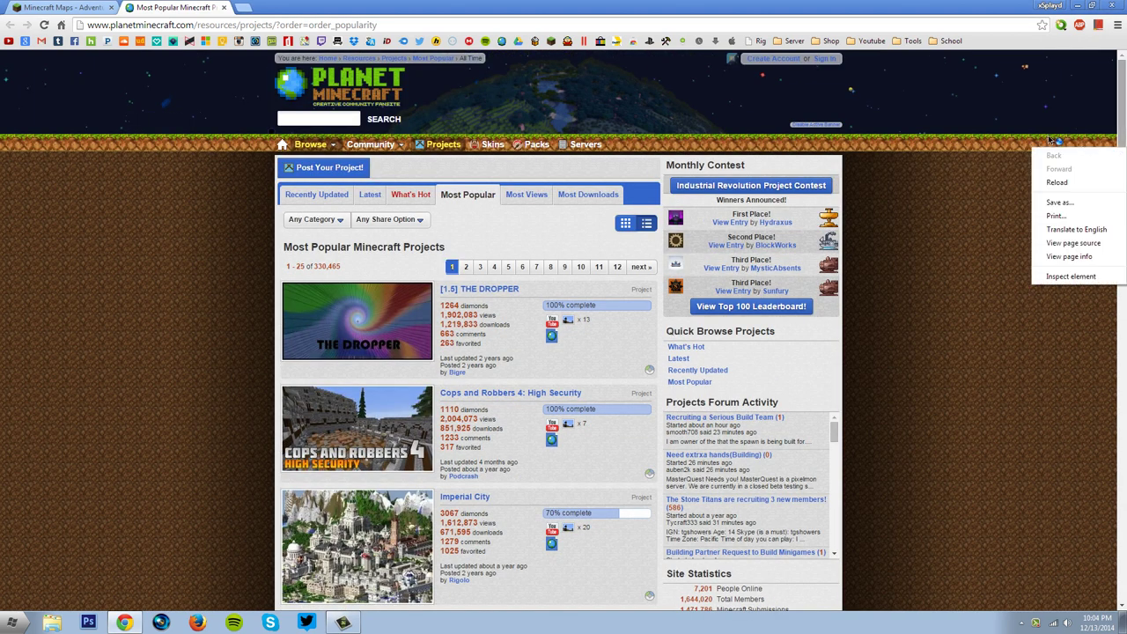
{"action": "left_click", "coordinate": [940, 165]}
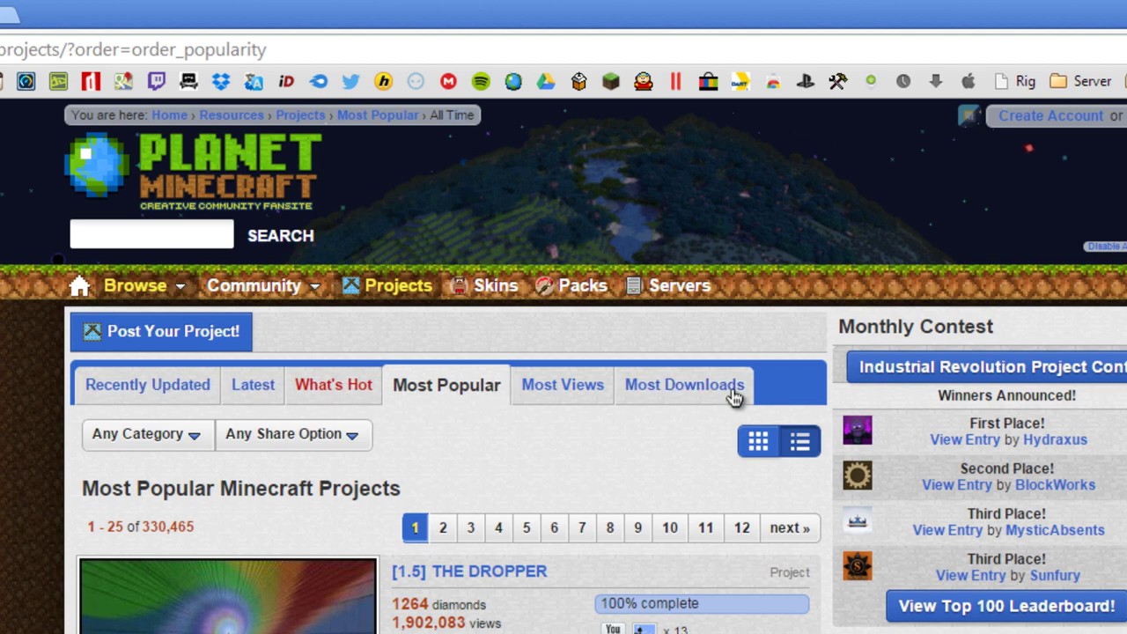
{"action": "left_click", "coordinate": [236, 440]}
{"action": "left_click", "coordinate": [175, 440]}
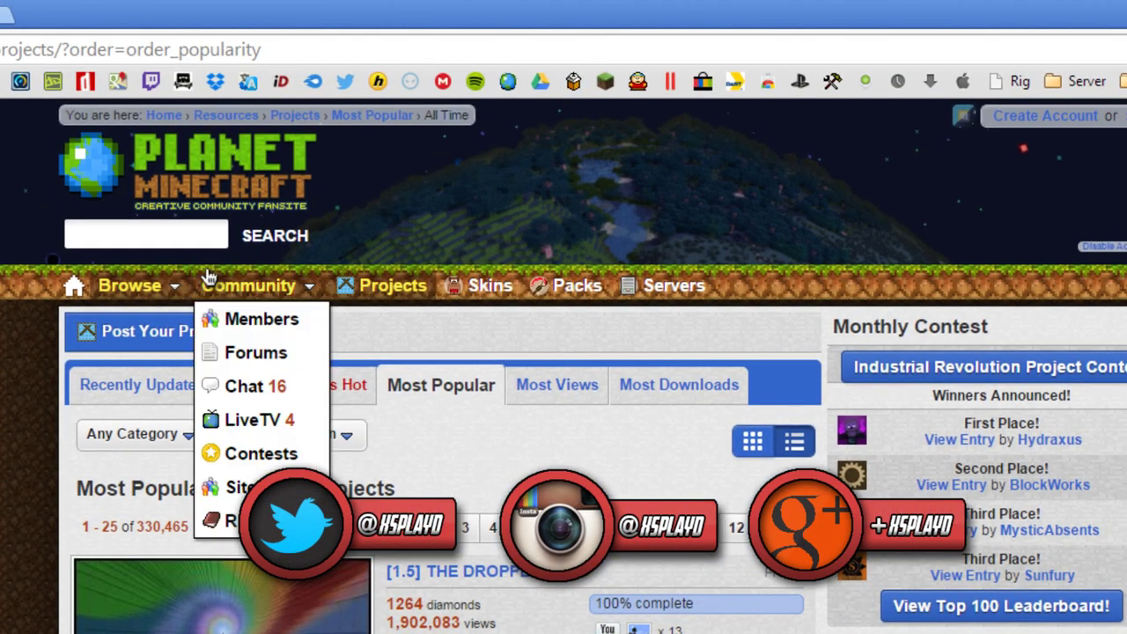
Search Planet Minecraft for "Herobrine mansion"
{"action": "left_click", "coordinate": [134, 232]}
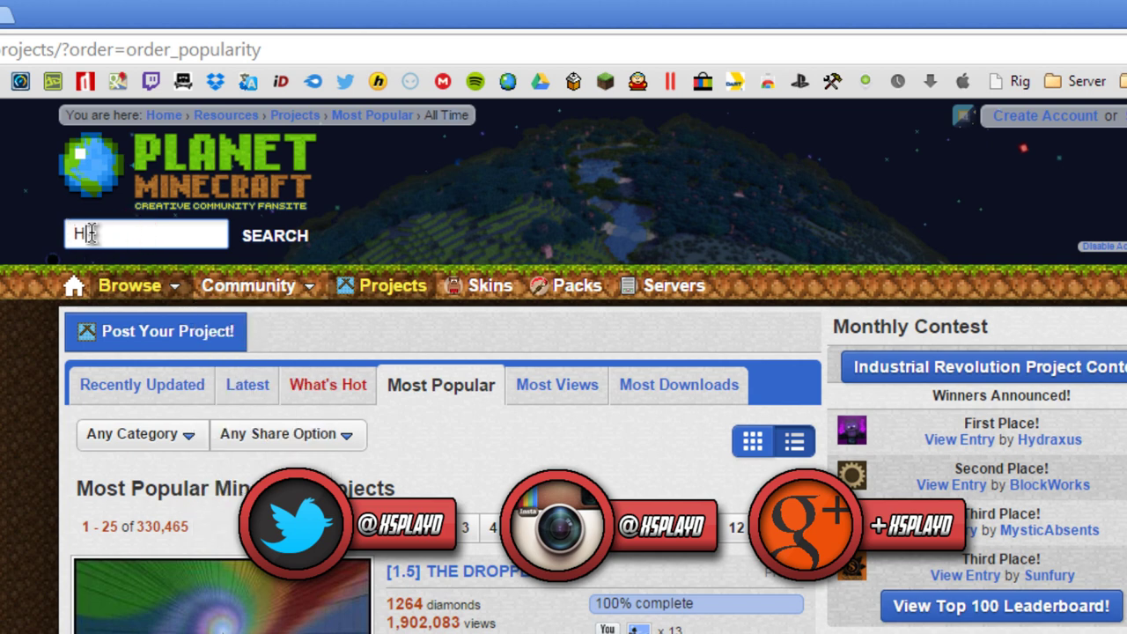
{"action": "type", "text": "H"}
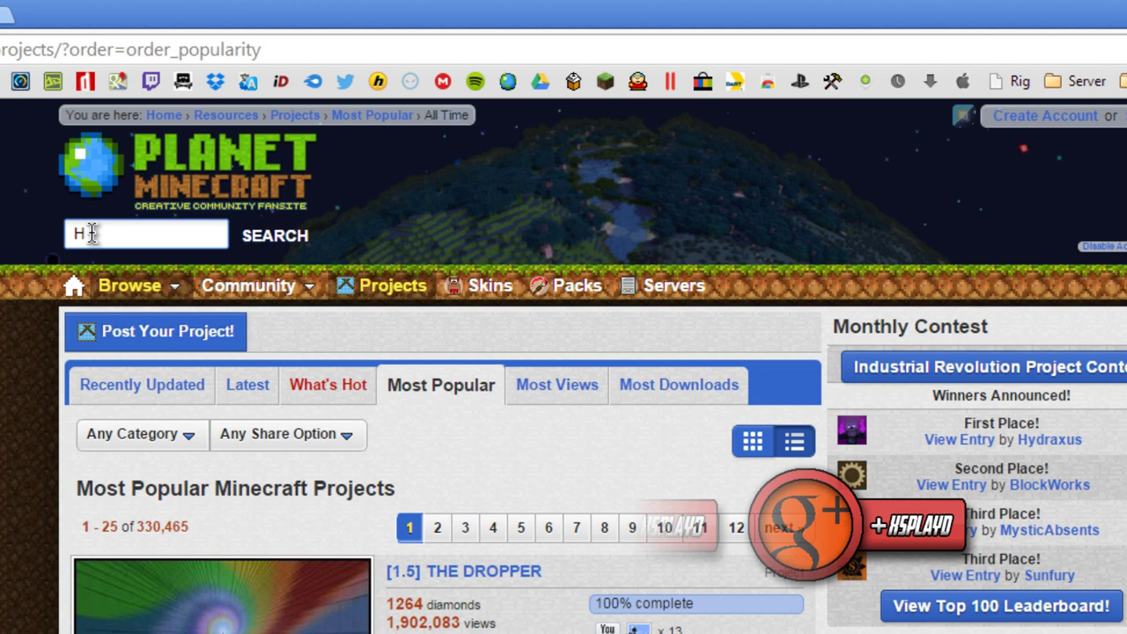
{"action": "type", "text": "erobrine"}
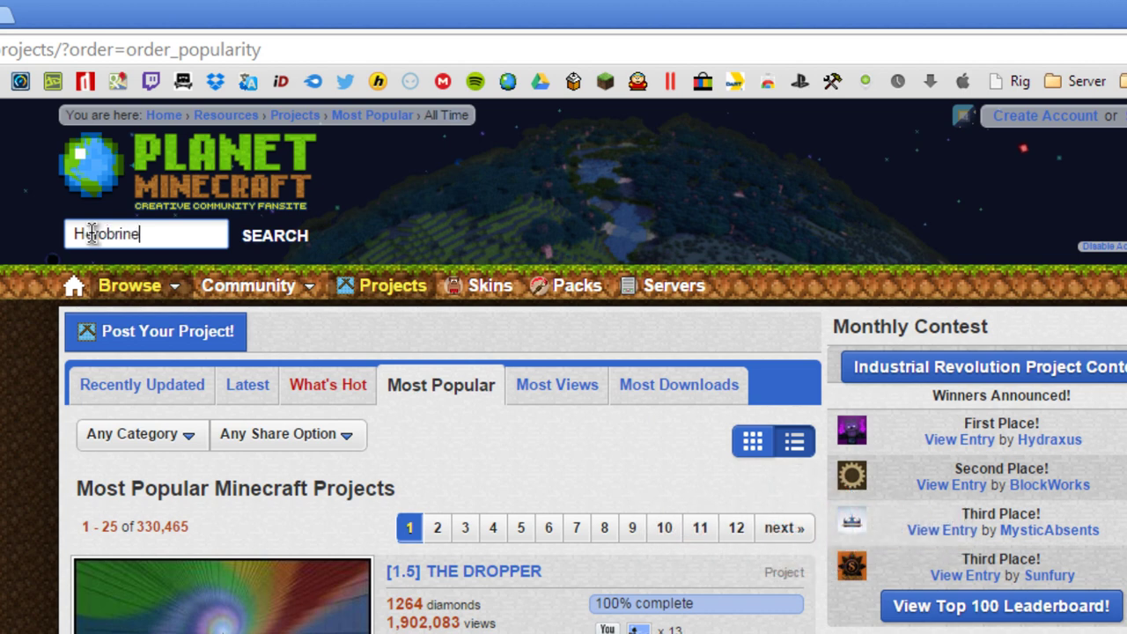
{"action": "type", "text": " mansion"}
{"action": "key", "text": "Return"}
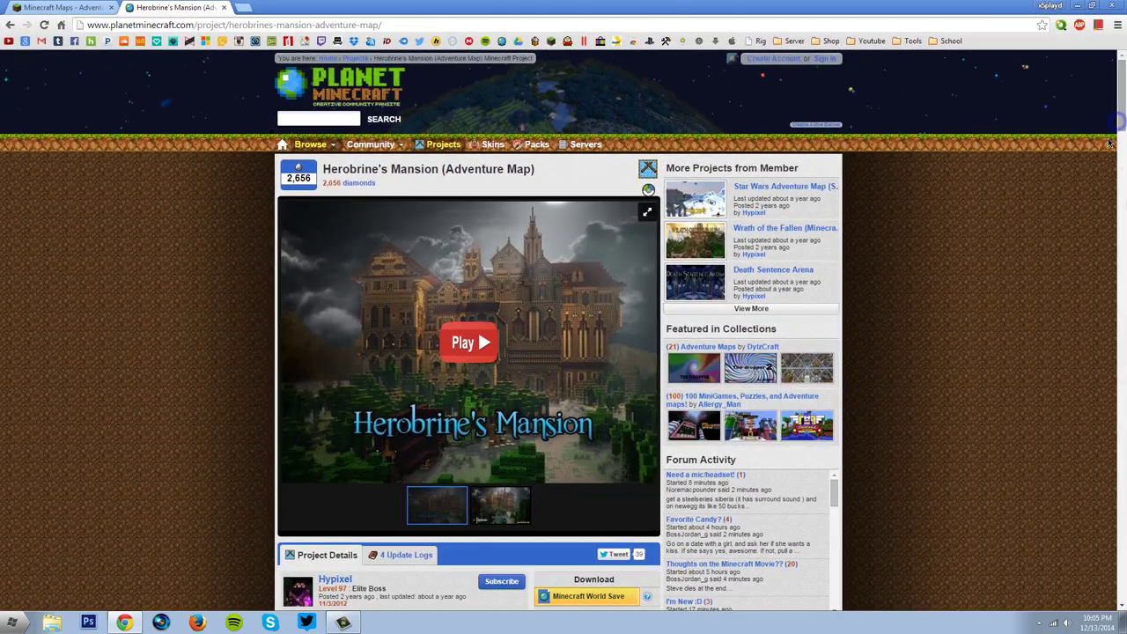
Download the Minecraft world save of Herobrine's Mansion (Adventure Map) and save Herobrines Mansion 1.7.zip to the desktop
{"action": "right_click", "coordinate": [1122, 111]}
{"action": "left_click", "coordinate": [1123, 92]}
{"action": "scroll", "coordinate": [1124, 105], "scroll_direction": "down", "scroll_amount": 3}
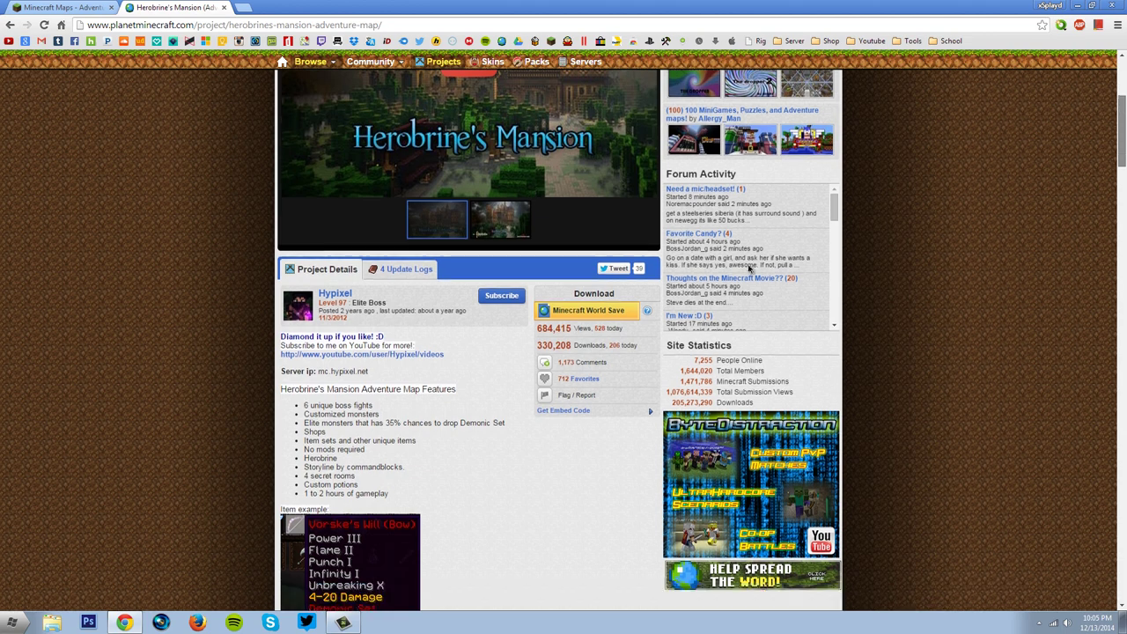
{"action": "left_click", "coordinate": [594, 312]}
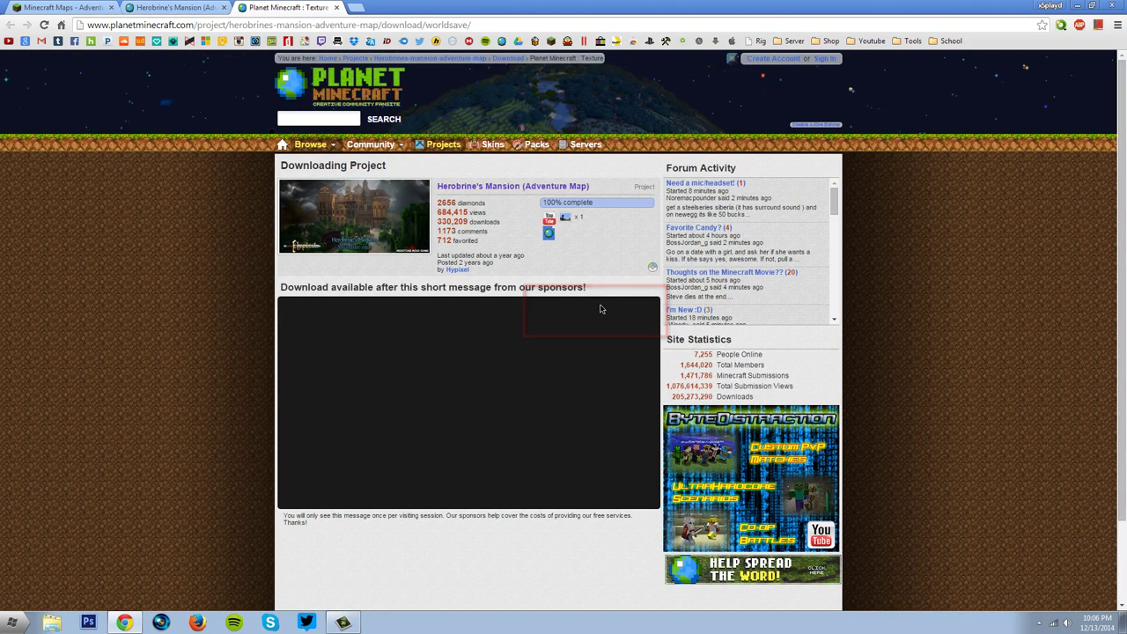
{"action": "scroll", "coordinate": [595, 312], "scroll_direction": "down", "scroll_amount": 1}
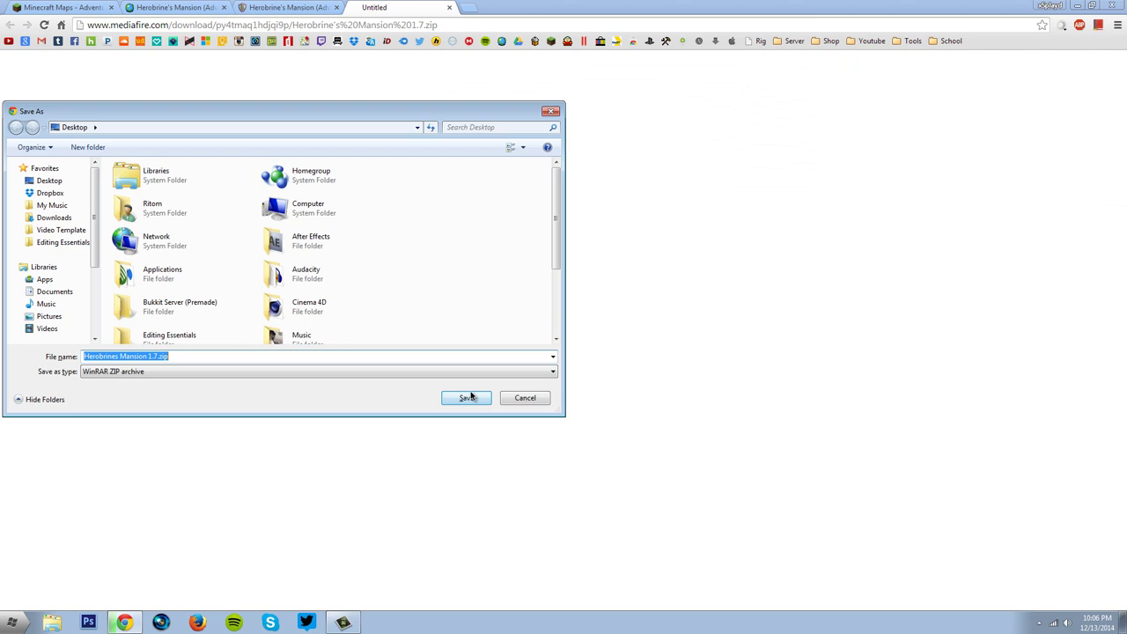
{"action": "left_click", "coordinate": [468, 395]}
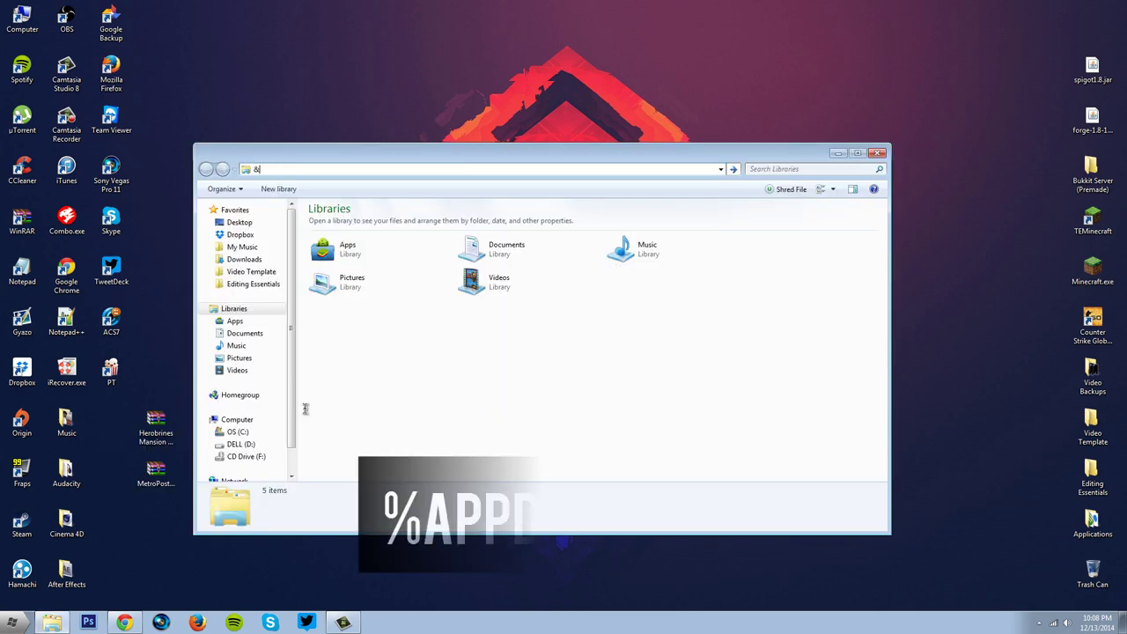
Go to %appdata% in the file explorer and open the .minecraft folder
{"action": "key", "text": "alt+d"}
{"action": "type", "text": "%appdata"}
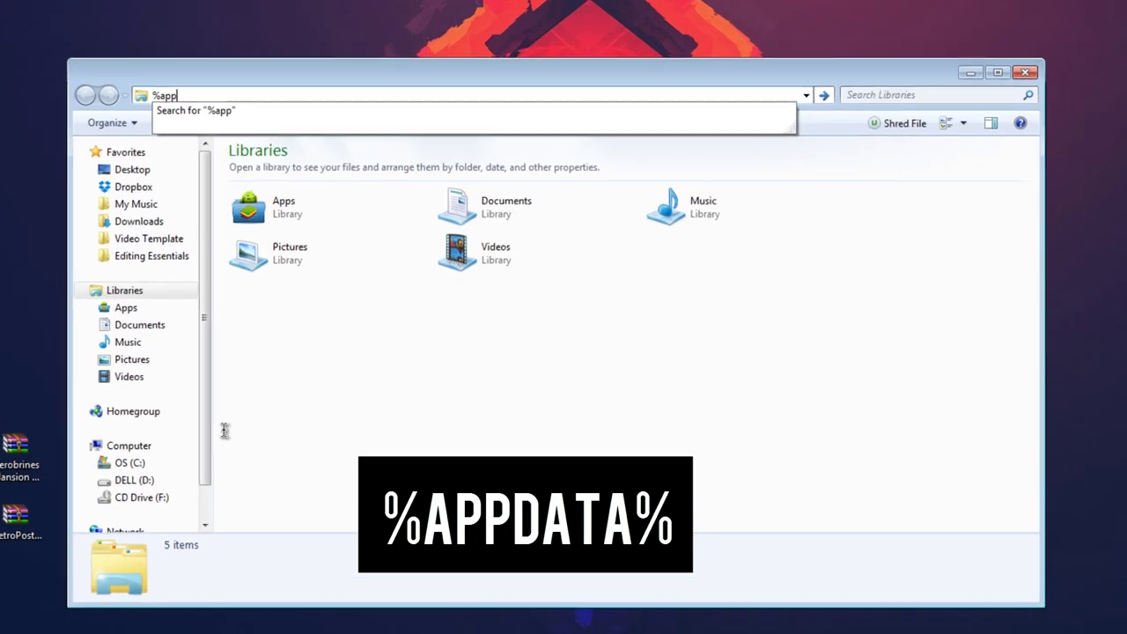
{"action": "type", "text": "%"}
{"action": "key", "text": "Return"}
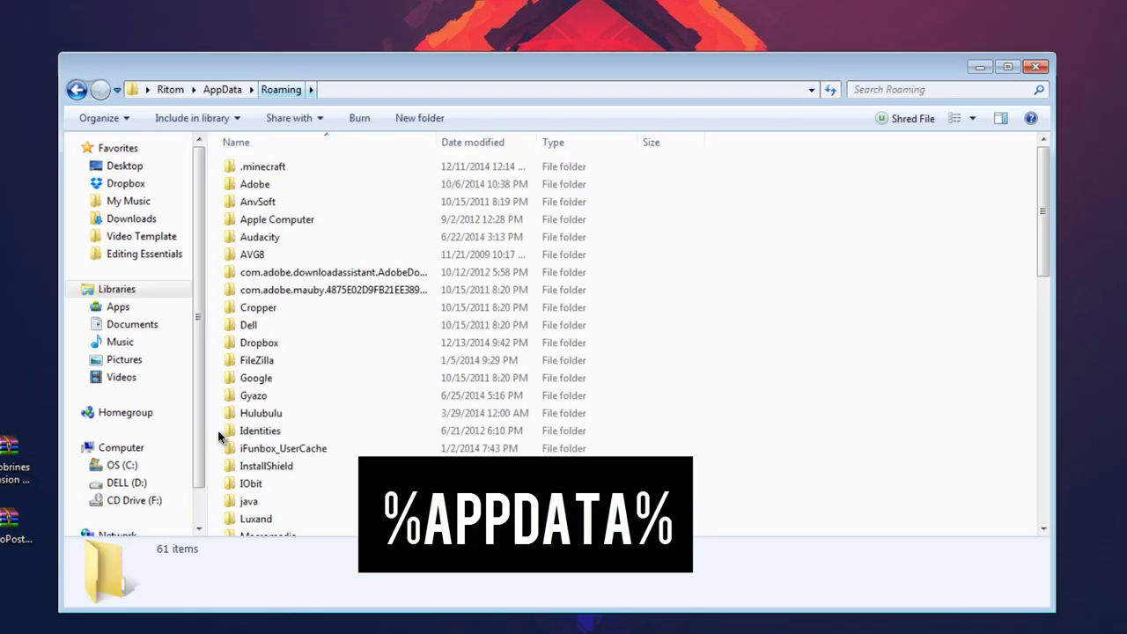
{"action": "key", "text": "Return"}
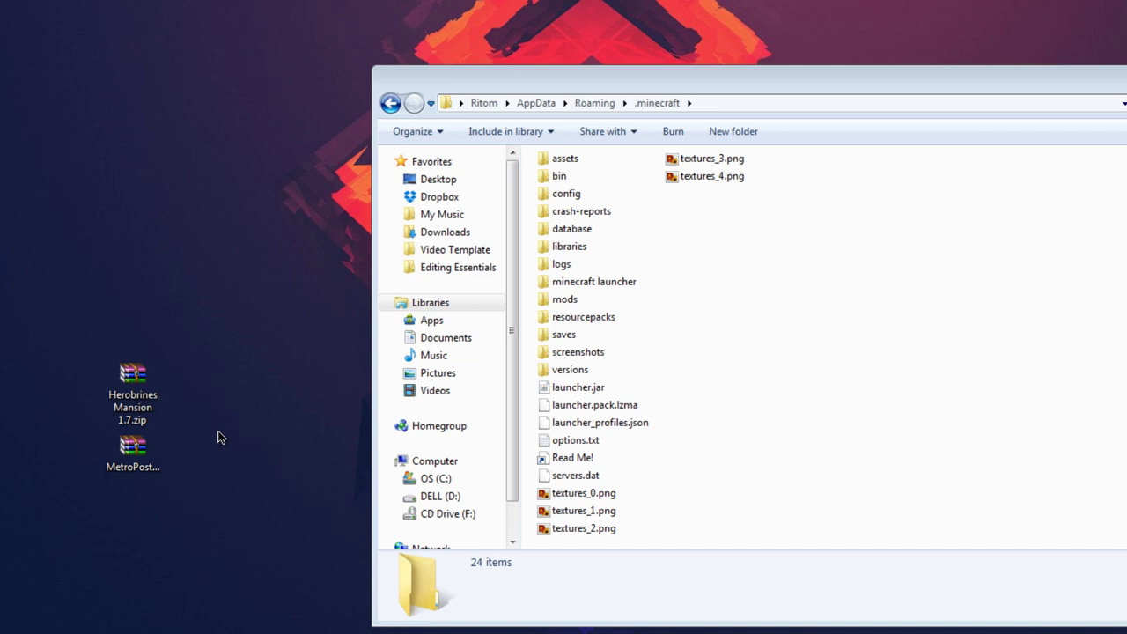
Open the MetroPostApocalypseMapAndTexturepack.zip archive in WinRAR, extract its map folder to the desktop and close the archive
{"action": "key", "text": "m"}
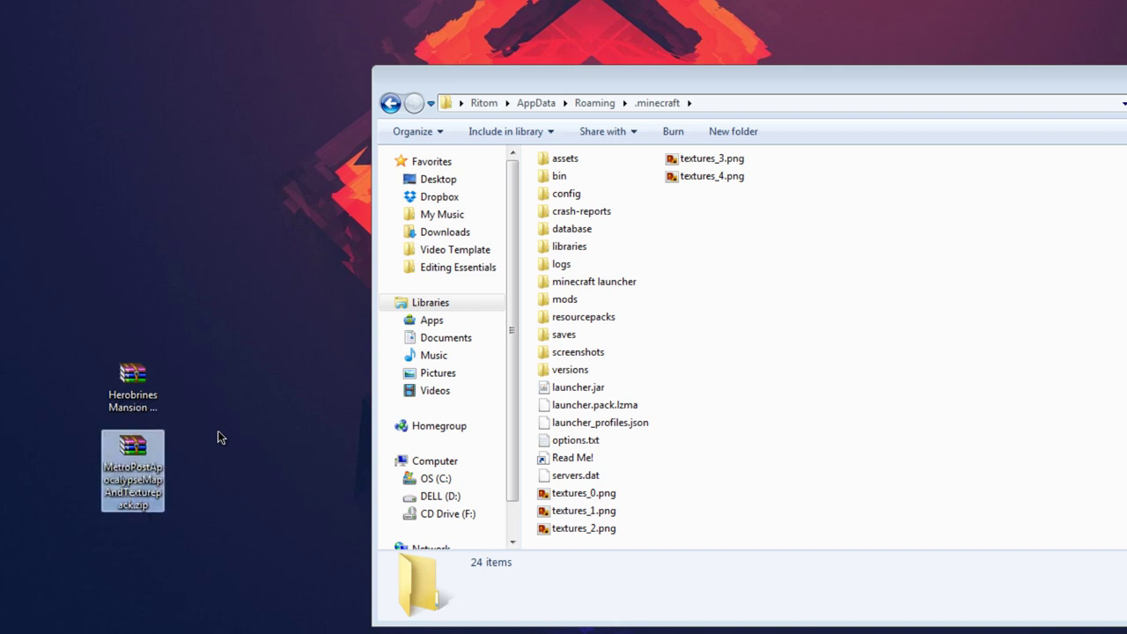
{"action": "key", "text": "Return"}
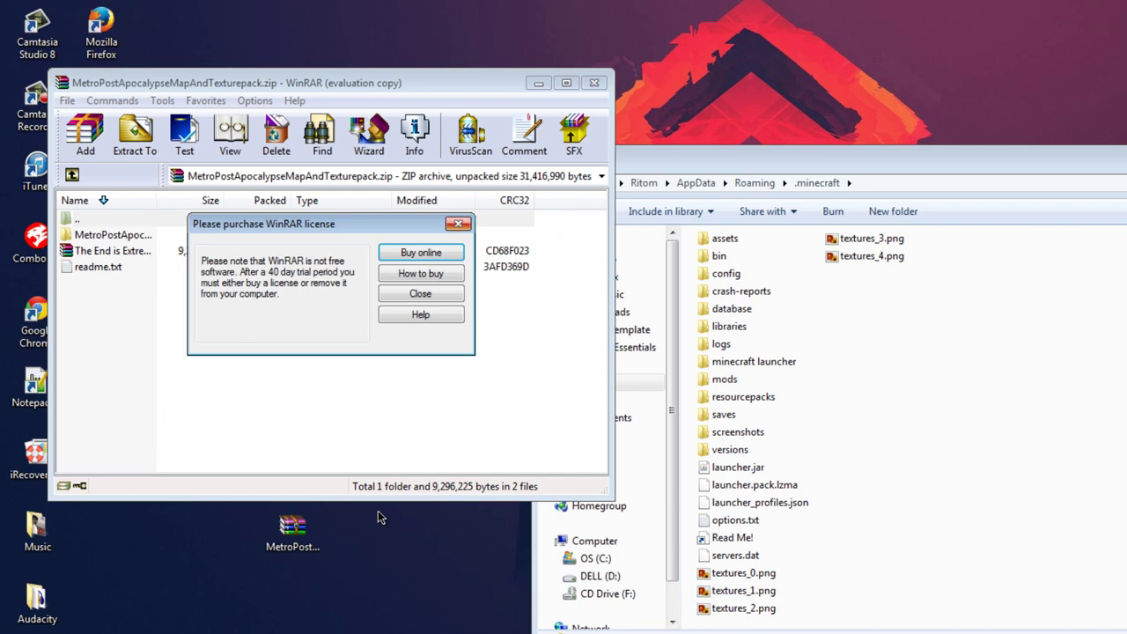
{"action": "key", "text": "Escape"}
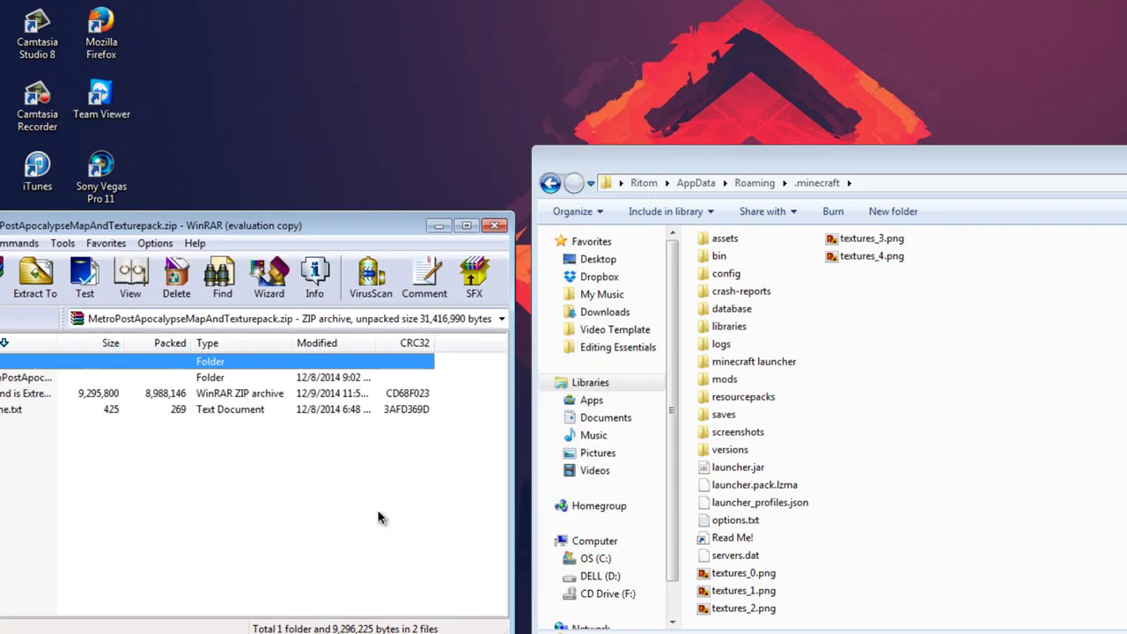
{"action": "key", "text": "Down"}
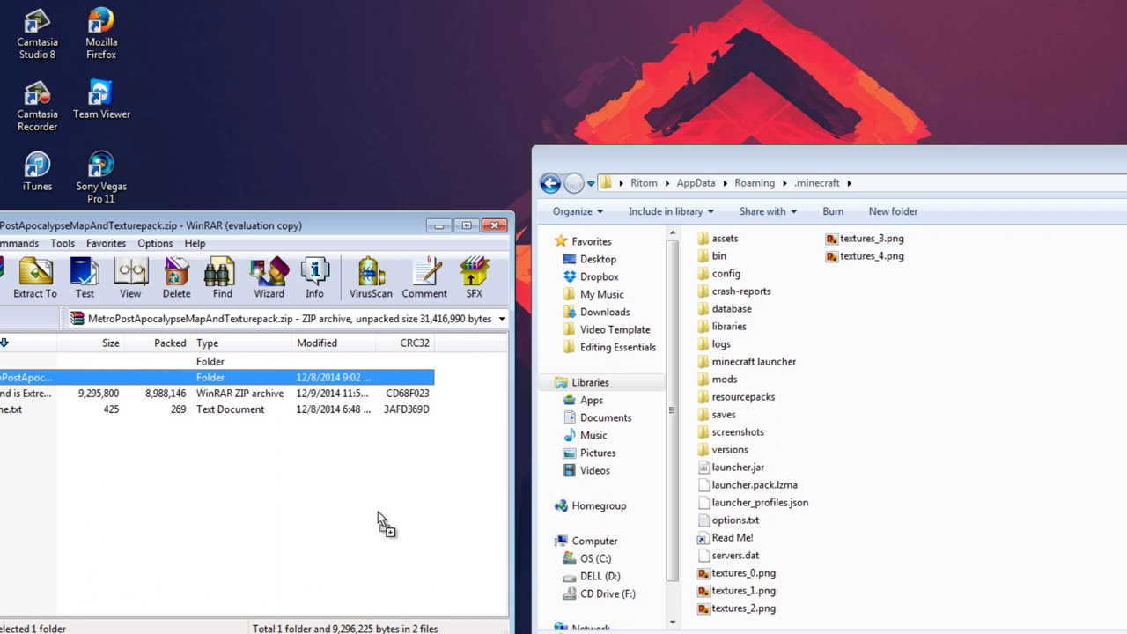
{"action": "key", "text": "alt+F4"}
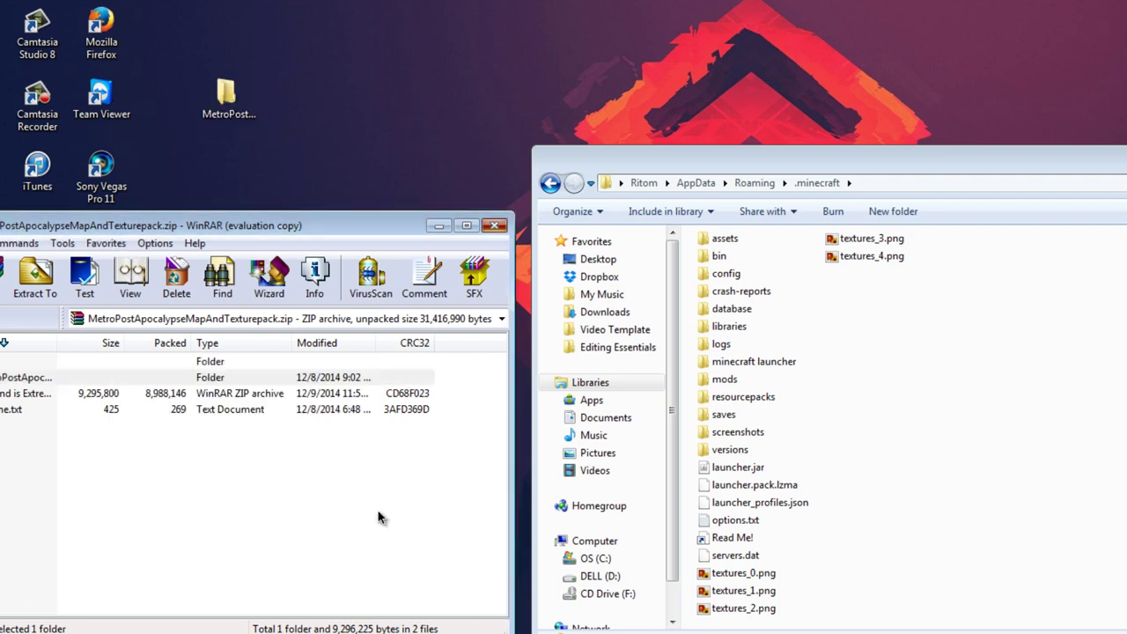
Open the extracted MetroPostApocalypse folder and examine the world folders and files it contains
{"action": "key", "text": "Return"}
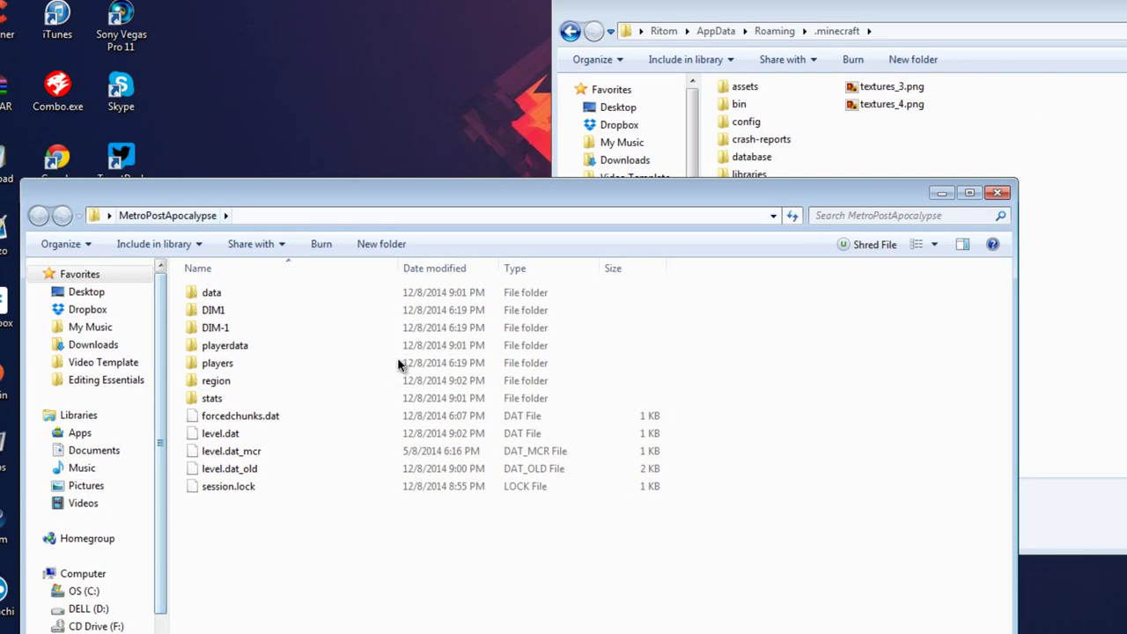
{"action": "key", "text": "Down"}
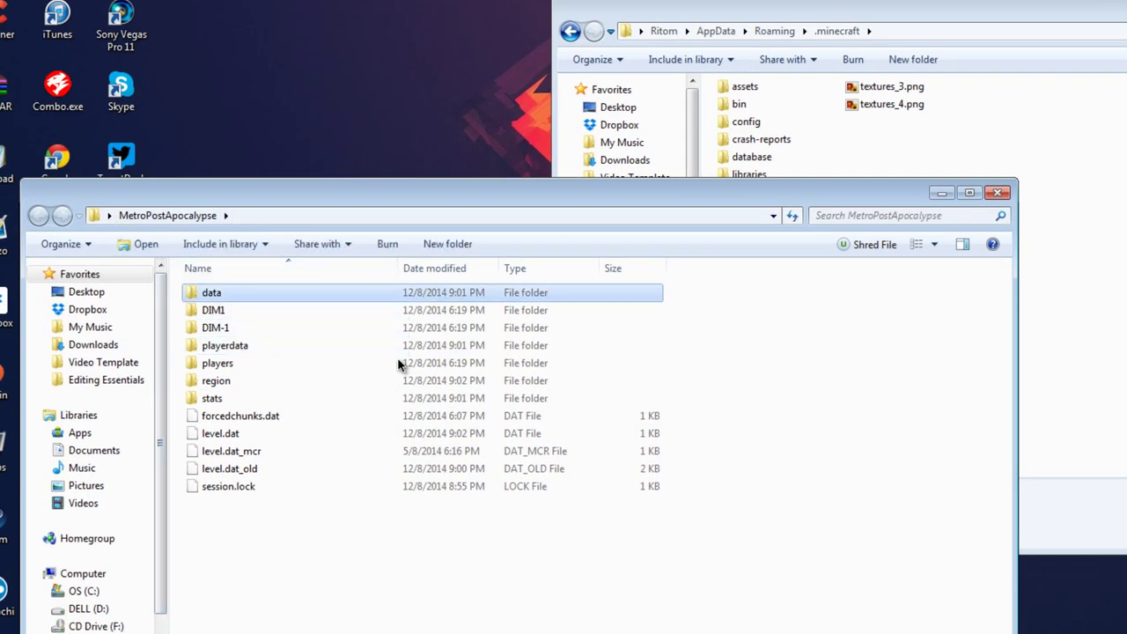
{"action": "key", "text": "Down"}
{"action": "key", "text": "shift+Down"}
{"action": "key", "text": "shift+Up"}
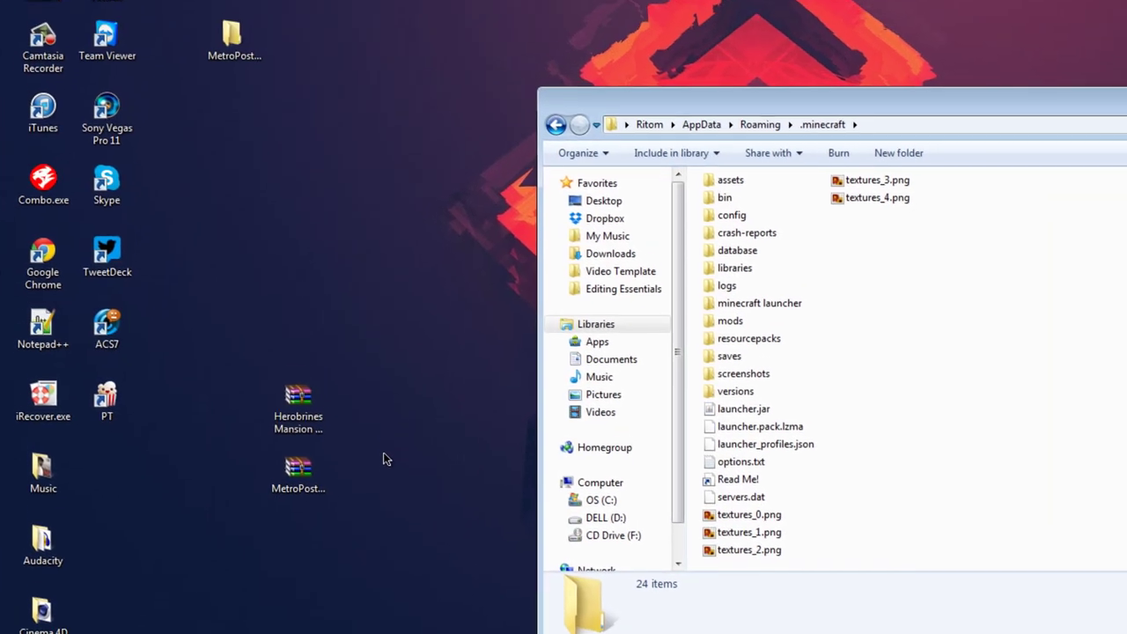
Move the extracted MetroPostApocalypse folder from the desktop into the saves folder of .minecraft
{"action": "left_click_drag", "start_coordinate": [476, 155], "coordinate": [780, 350]}
{"action": "double_click", "coordinate": [719, 418]}
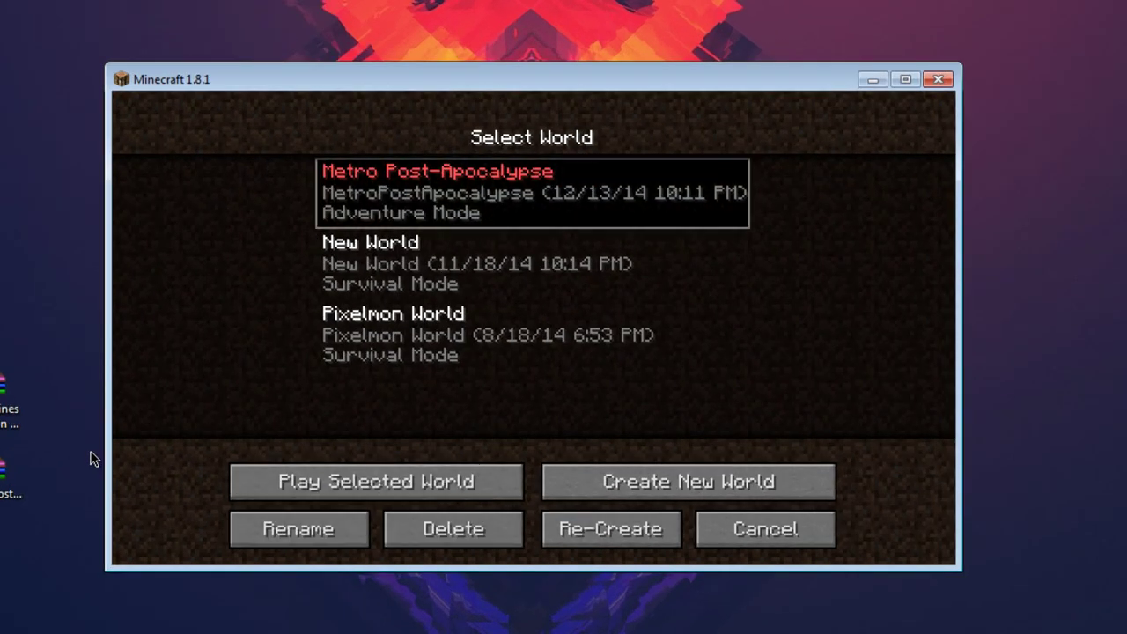
Play the Metro Post-Apocalypse world in Minecraft and delete the MetroPostApocalypseMapAndTexturepack archive from the desktop
{"action": "key", "text": "Return"}
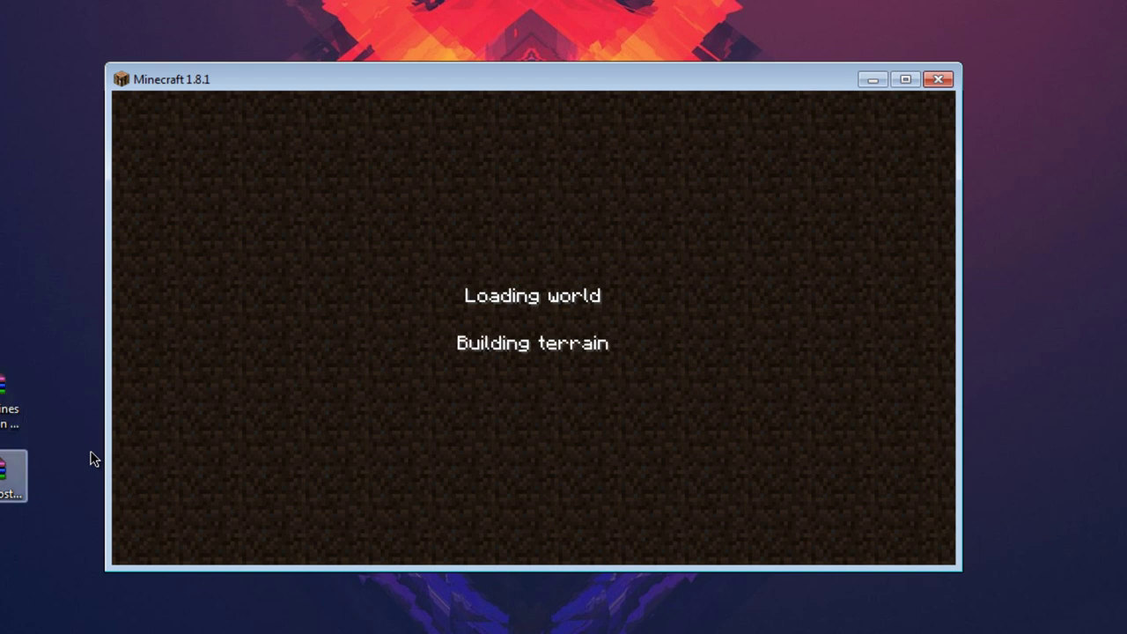
{"action": "right_click", "coordinate": [90, 459]}
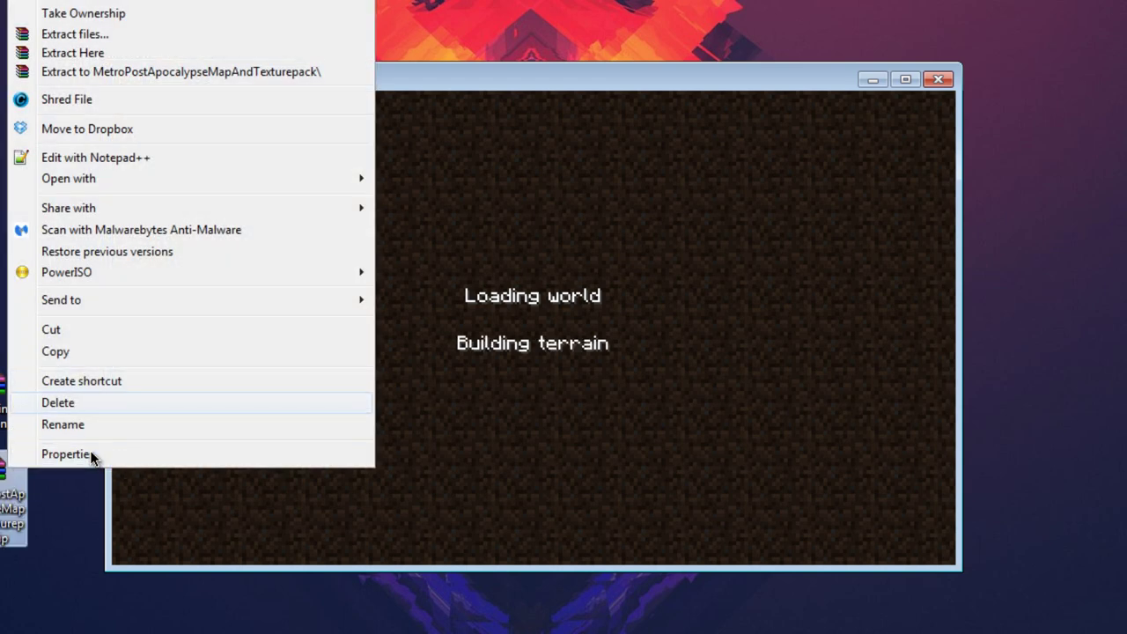
{"action": "key", "text": "Escape"}
{"action": "key", "text": "Delete"}
{"action": "key", "text": "Return"}
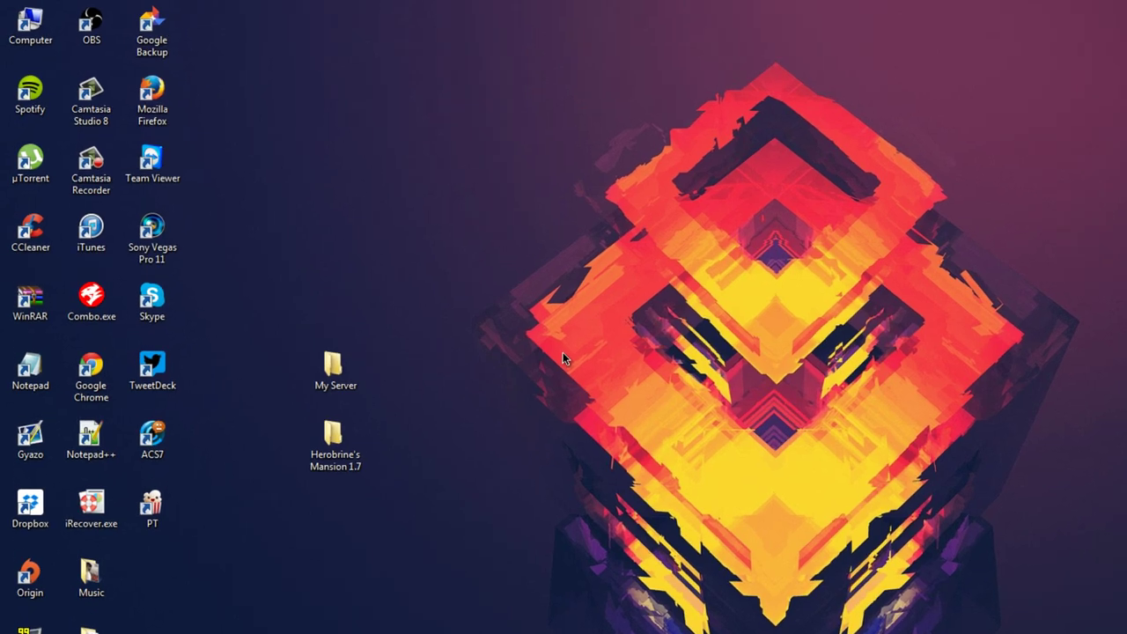
Open the My Server folder on the desktop and delete its existing world folder
{"action": "left_click", "coordinate": [347, 361]}
{"action": "double_click", "coordinate": [347, 361]}
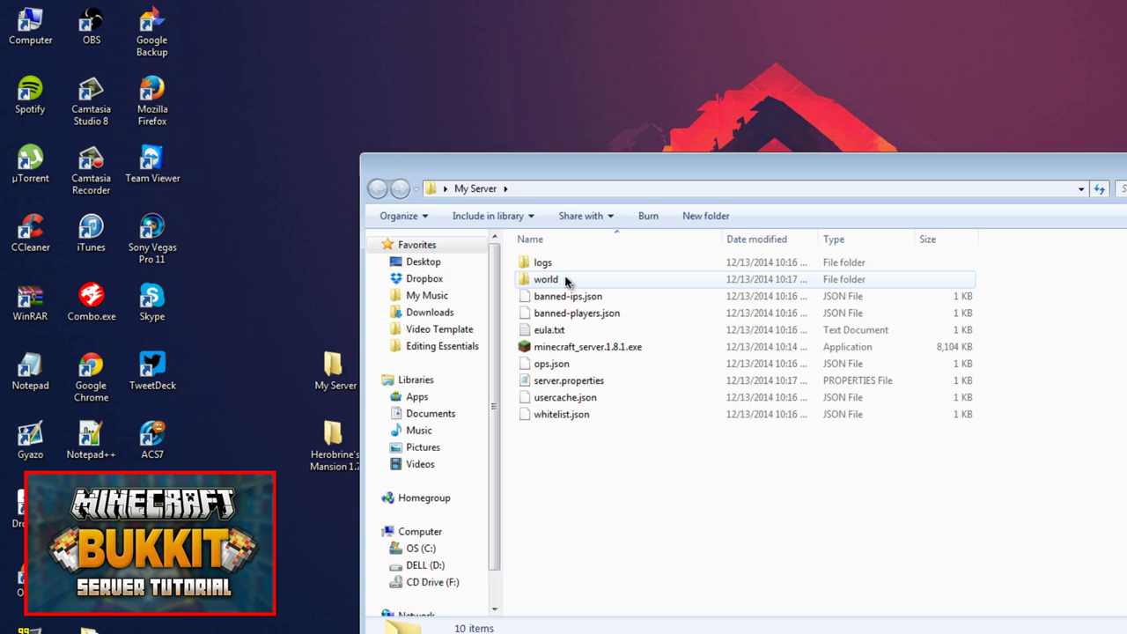
{"action": "left_click", "coordinate": [564, 279]}
{"action": "key", "text": "Delete"}
{"action": "left_click", "coordinate": [832, 489]}
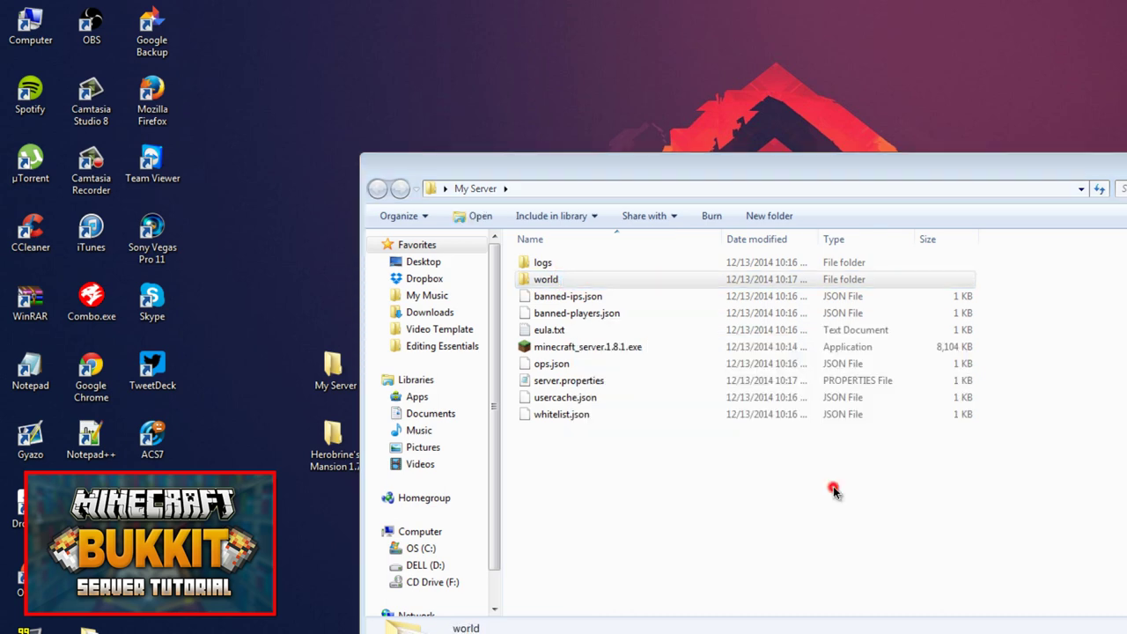
Rename the desktop folder Herobrine's Mansion 1.7 to world, move it into the My Server folder and close the window
{"action": "left_click_drag", "start_coordinate": [627, 173], "coordinate": [711, 173]}
{"action": "left_click", "coordinate": [343, 442]}
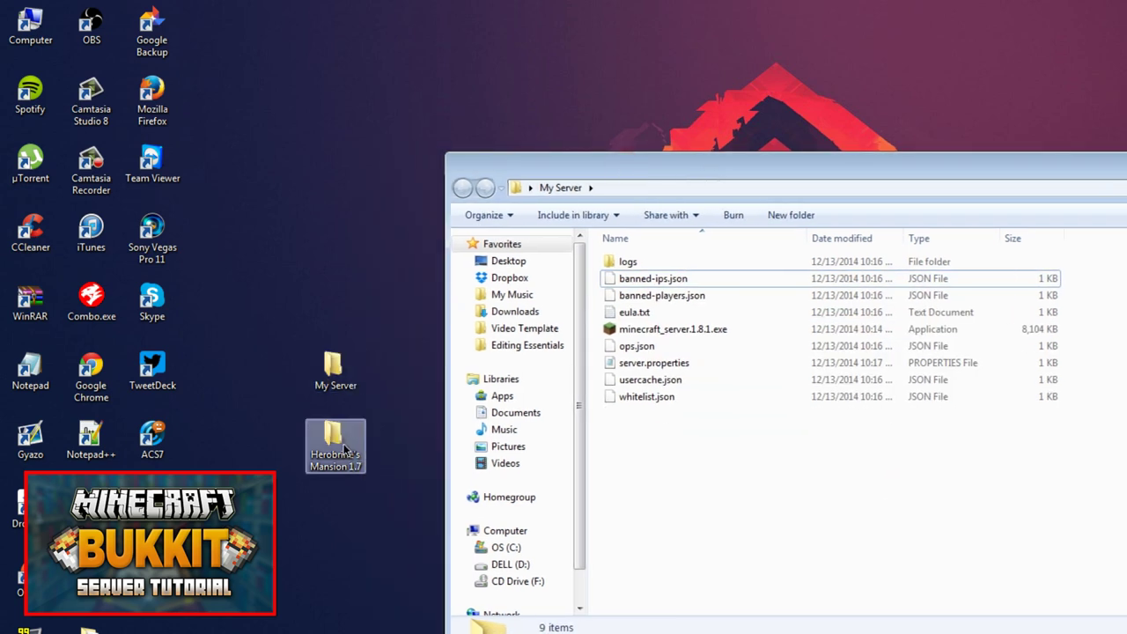
{"action": "right_click", "coordinate": [357, 444]}
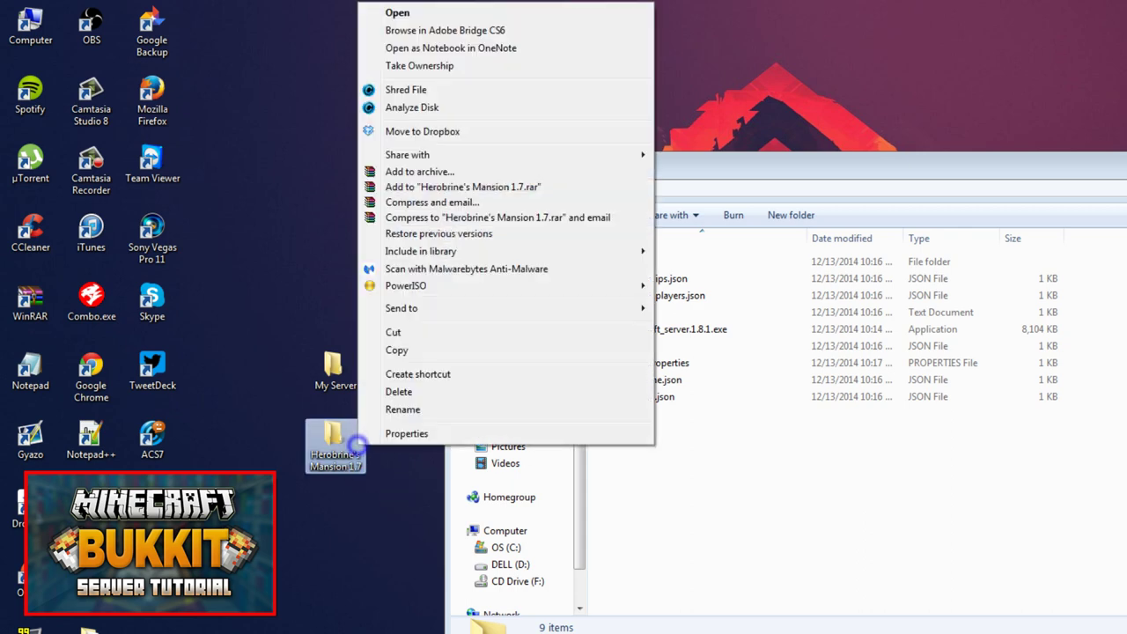
{"action": "left_click", "coordinate": [405, 410]}
{"action": "type", "text": "world"}
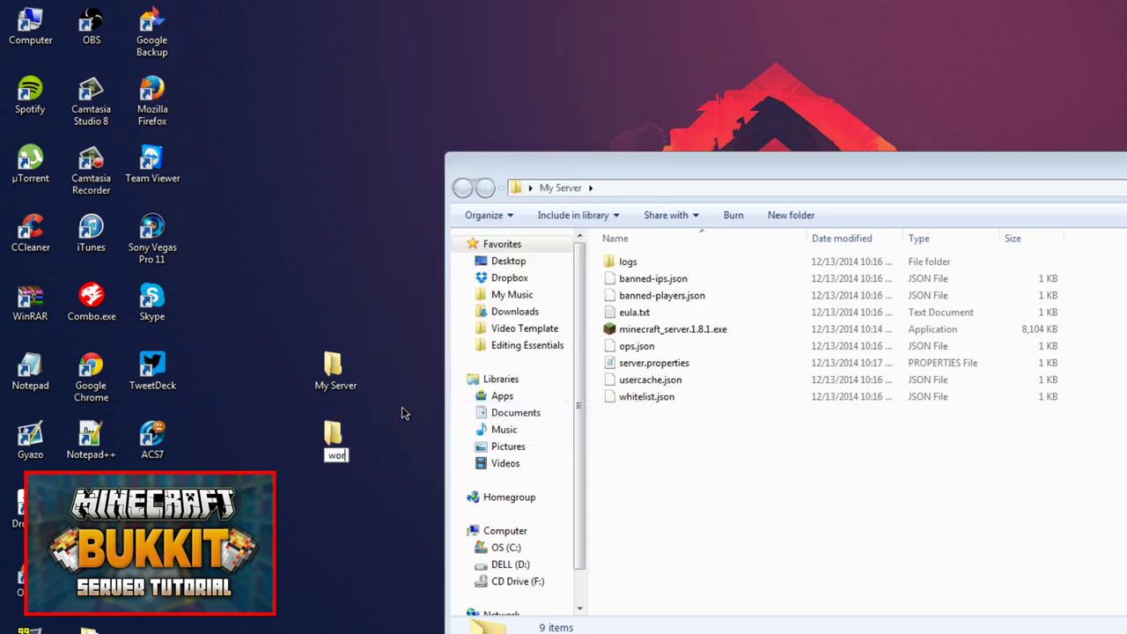
{"action": "key", "text": "Return"}
{"action": "left_click_drag", "start_coordinate": [339, 436], "coordinate": [642, 452]}
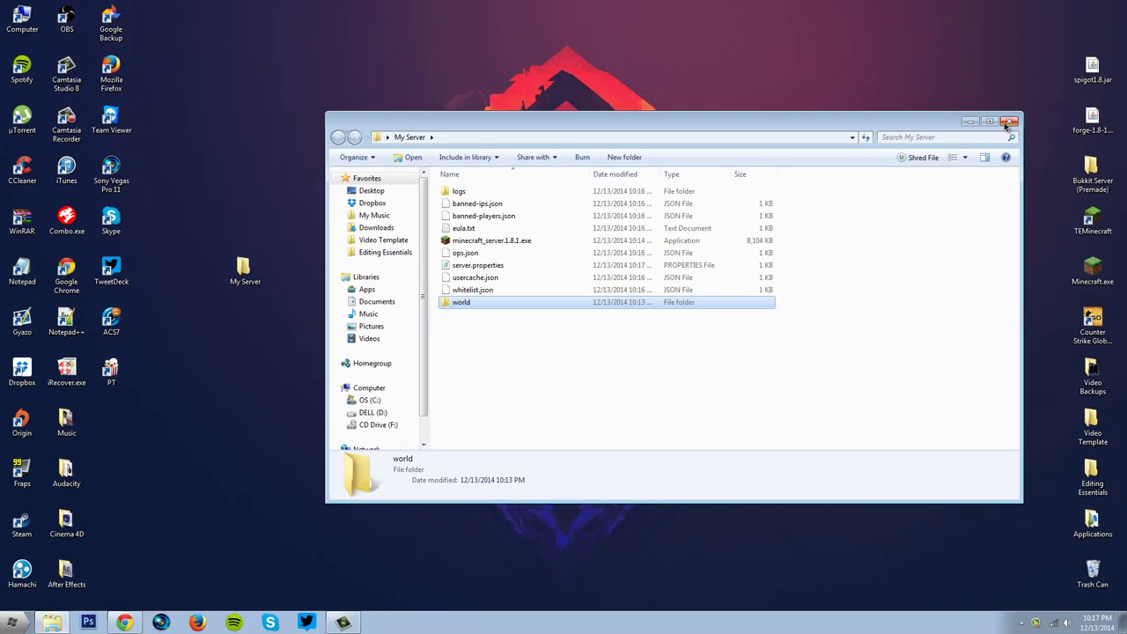
{"action": "left_click", "coordinate": [1008, 122]}
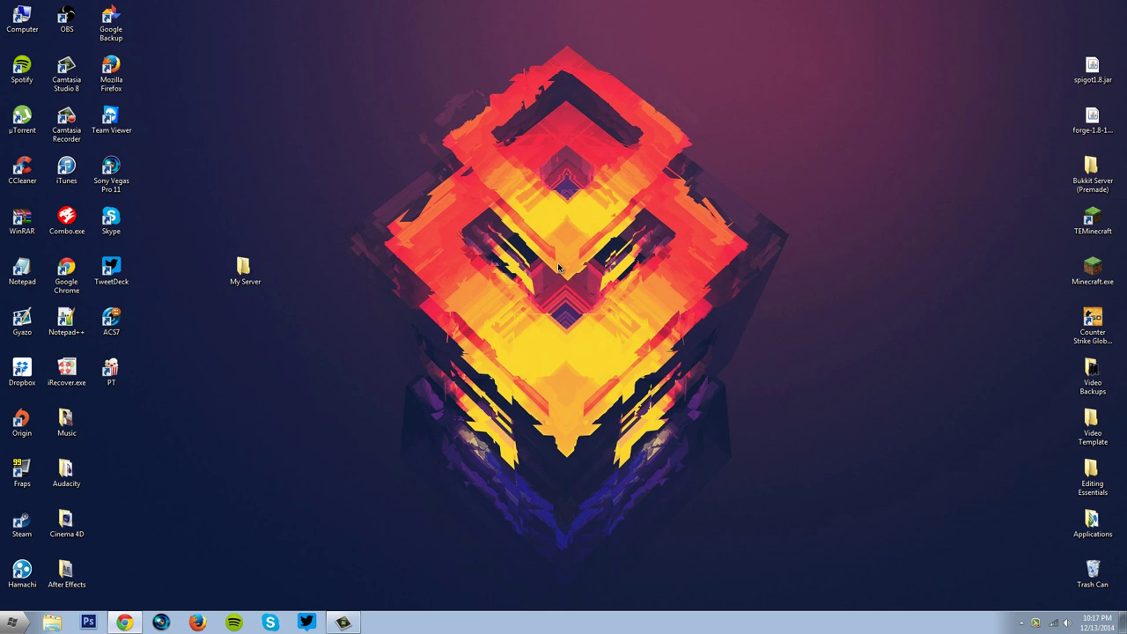